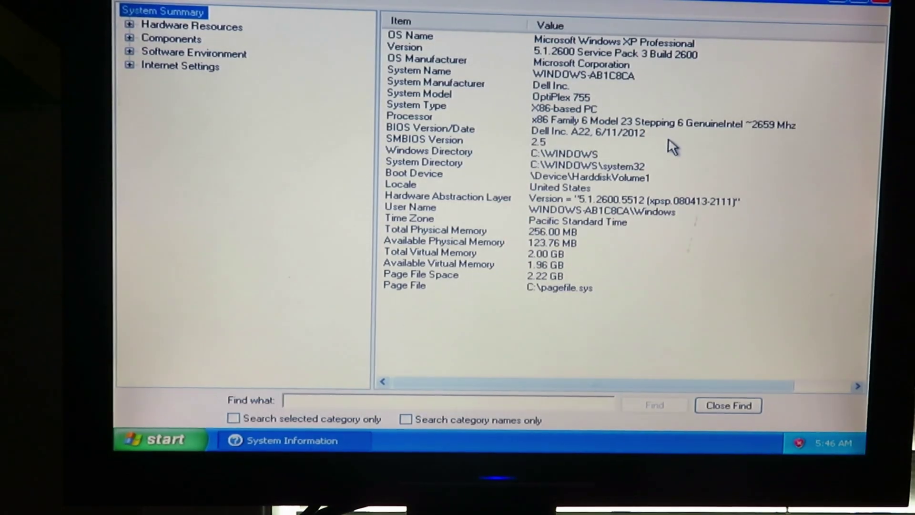
- Review the Total Physical Memory, Hardware Abstraction Layer, Processor (~2659 MHz) and Time Zone (Pacific Standard Time) entries
{"action": "left_click", "coordinate": [549, 233]}
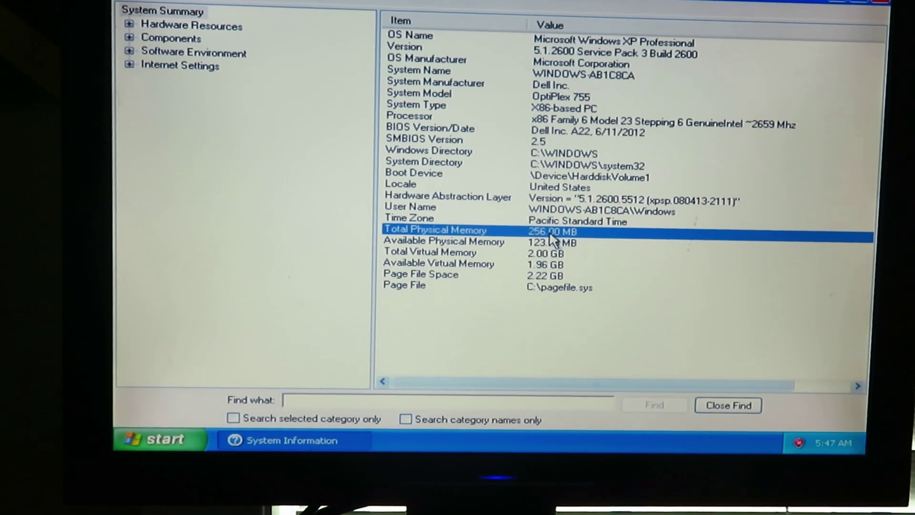
{"action": "left_click", "coordinate": [476, 198]}
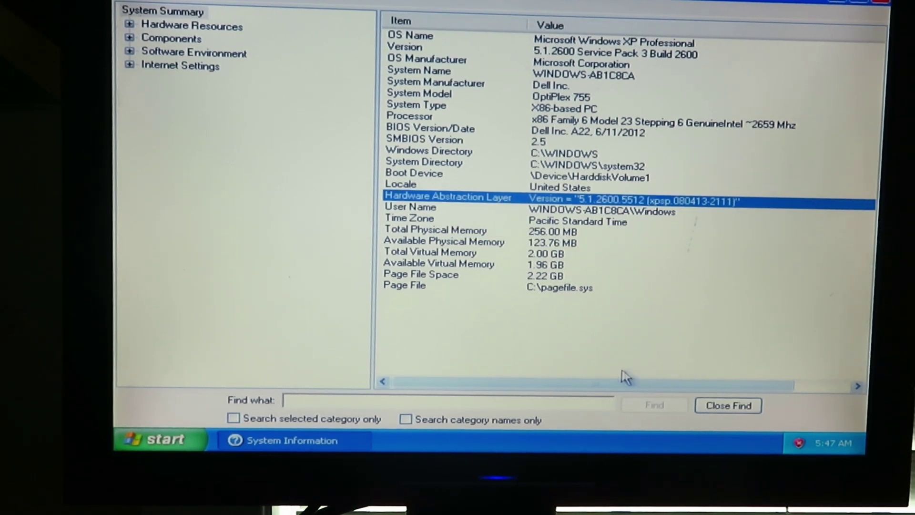
{"action": "left_click", "coordinate": [590, 123]}
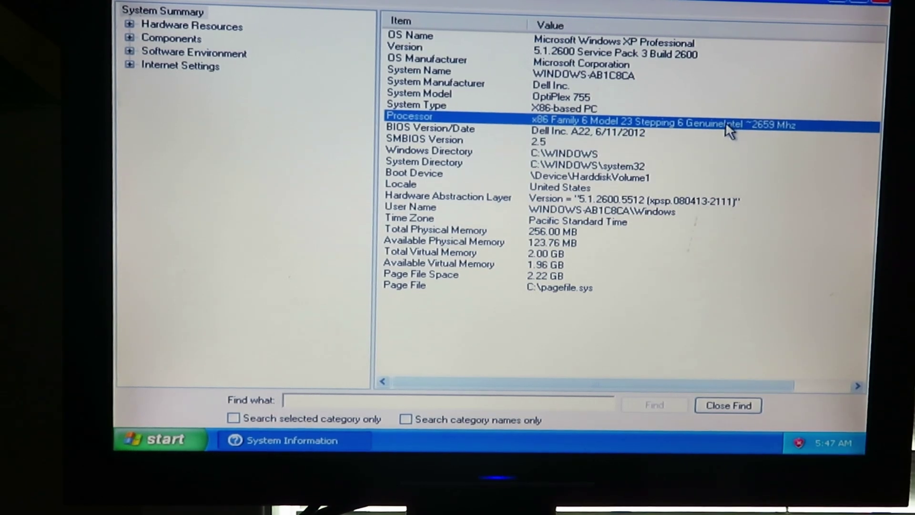
{"action": "left_click", "coordinate": [586, 222]}
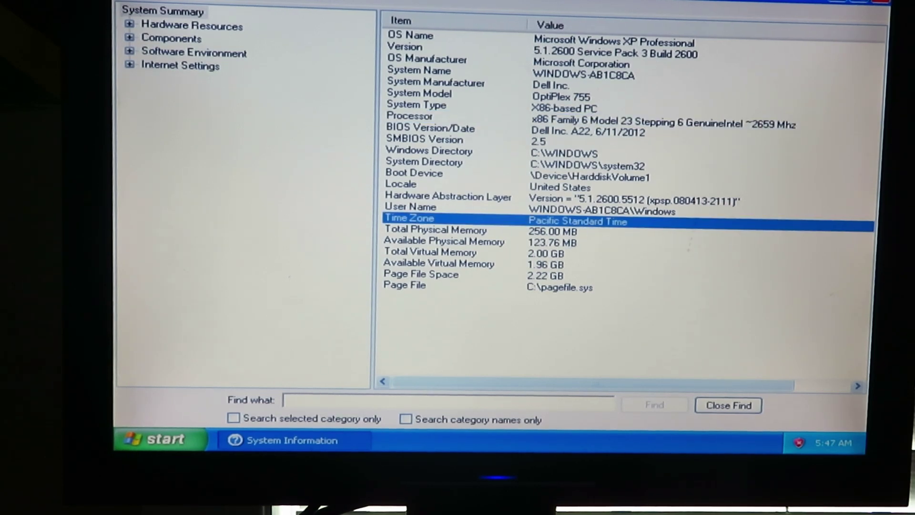
- Close System Information and turn off the computer through Start's Turn Off Computer option
{"action": "key", "text": "alt+F4"}
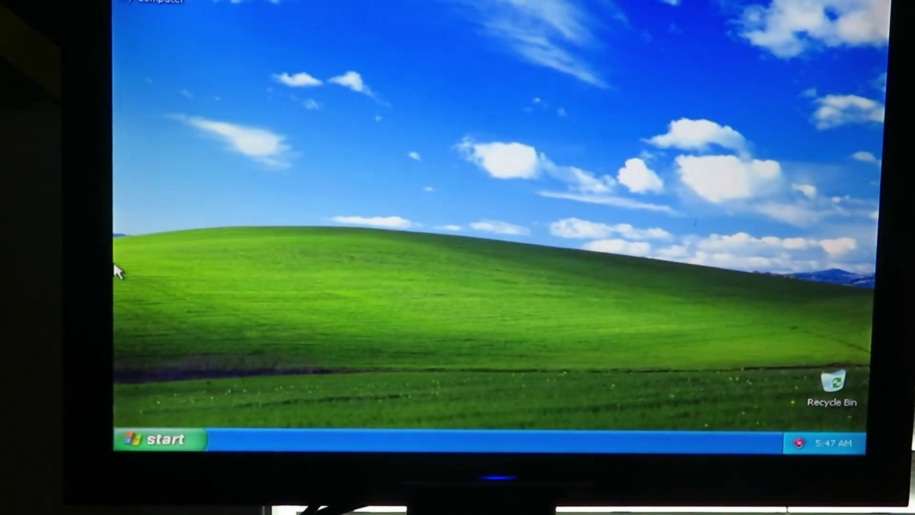
{"action": "key", "text": "super"}
{"action": "left_click", "coordinate": [401, 409]}
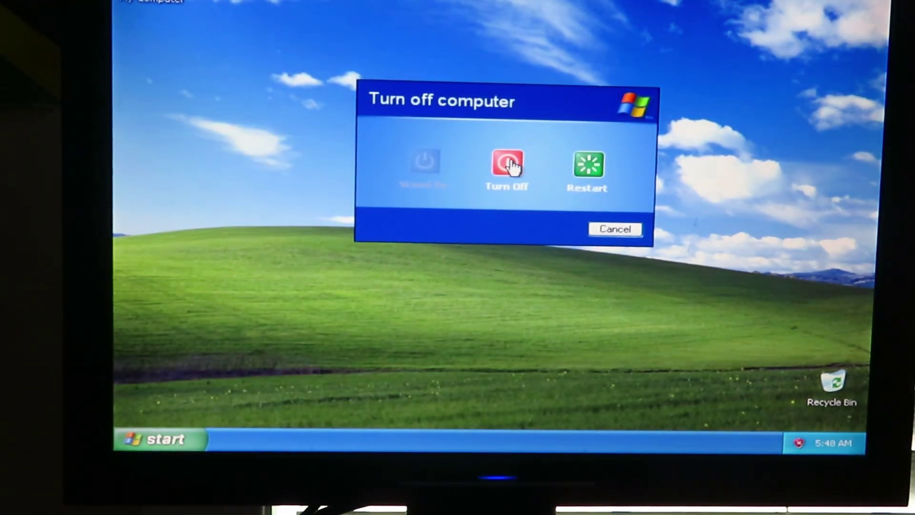
{"action": "left_click", "coordinate": [510, 165]}
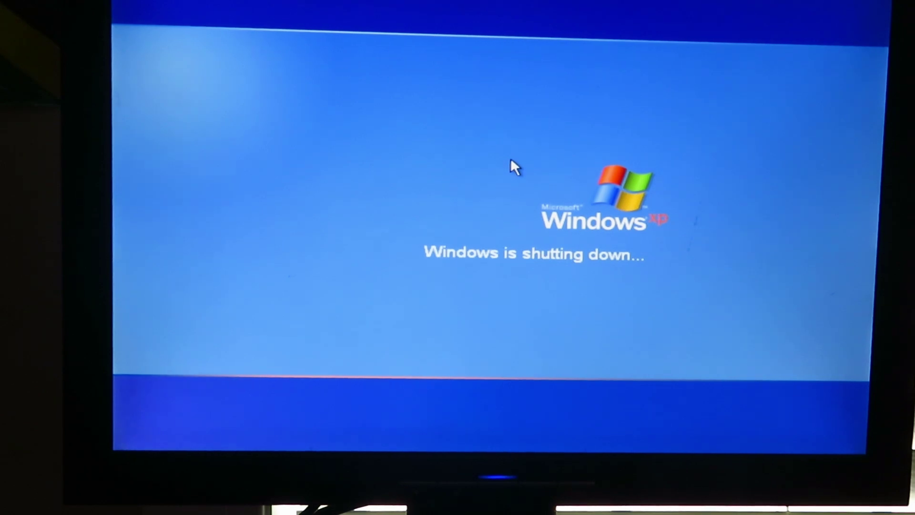